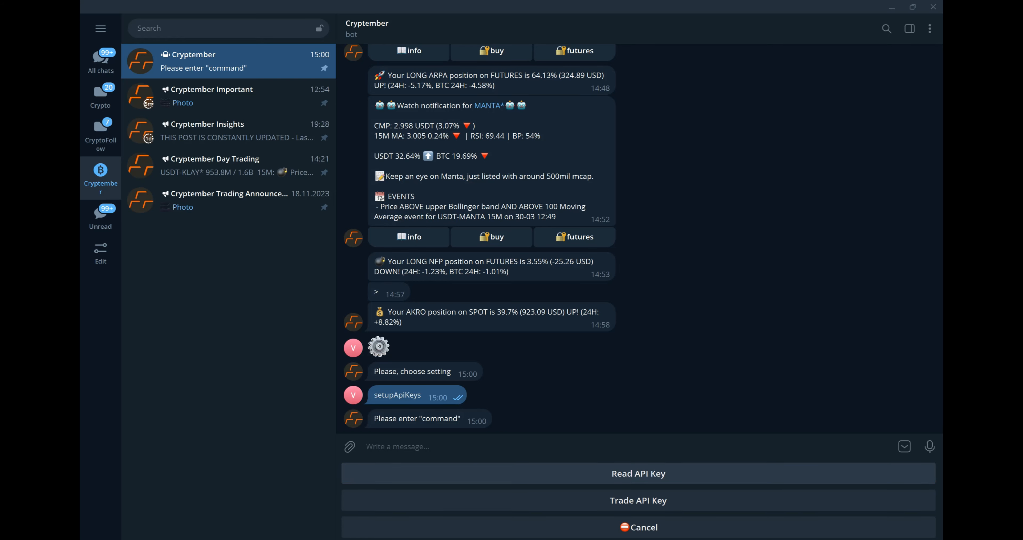
Step: Choose Read API Key on the Cryptember bot's setup keyboard
click(638, 473)
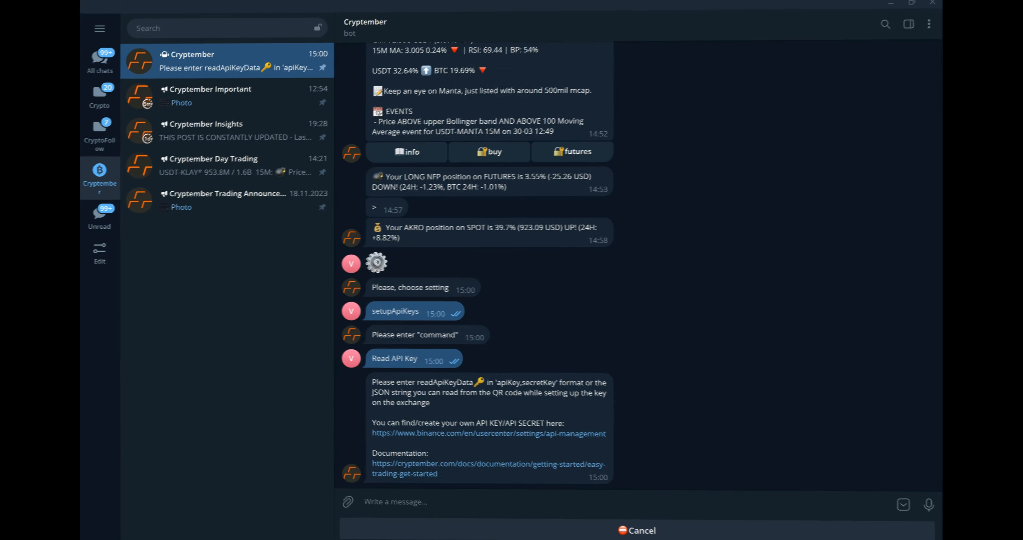
Step: Enter 'ReadKey' as the label for the new Binance API key
text(ReadKey)
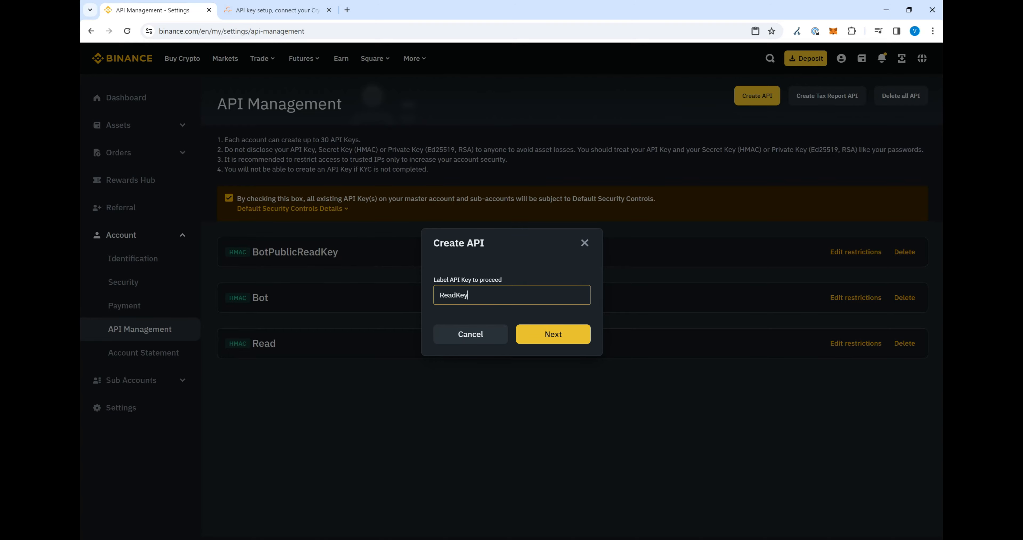
Step: Create the ReadKey API key, passing the authenticator app and e-mail verification checks
click(553, 334)
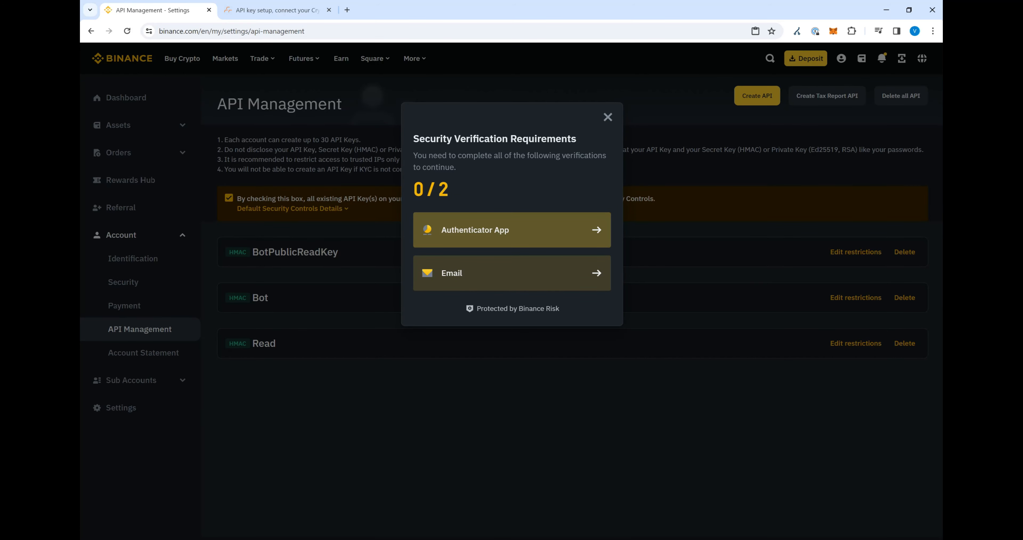
click(512, 229)
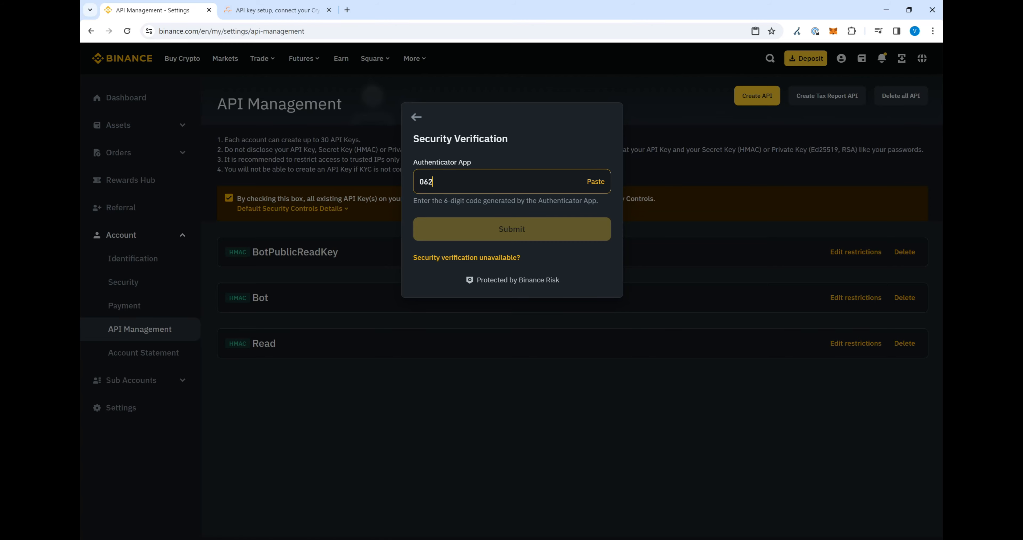
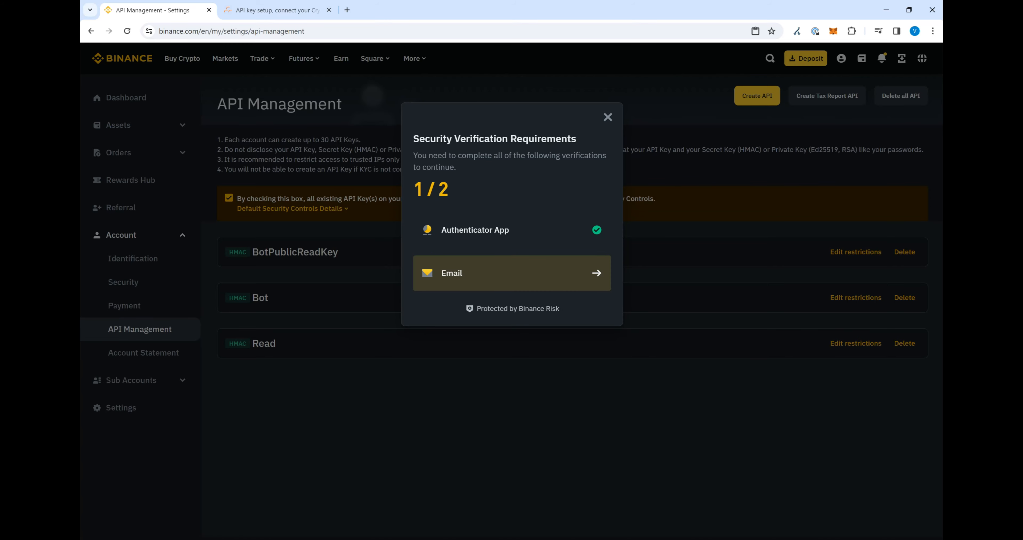
click(512, 272)
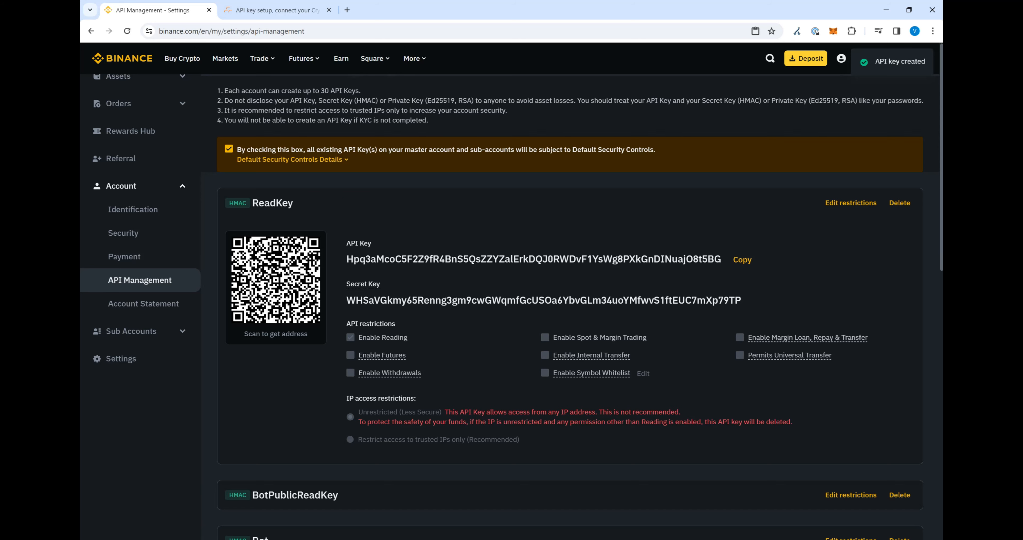
scroll(502, 306, down, 1)
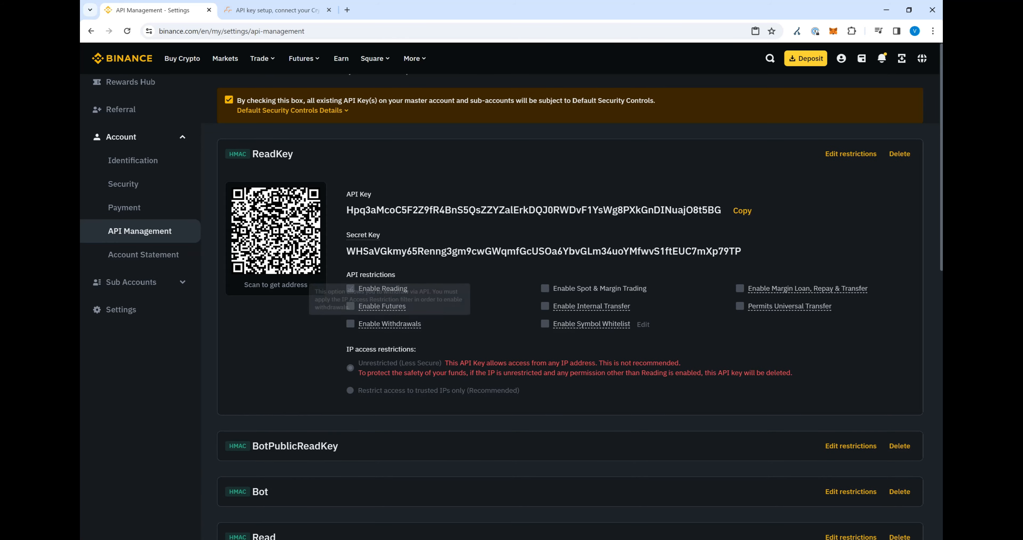
Step: Restrict ReadKey to the trusted IP 135.181.176.82 from the Cryptember docs and save
click(852, 153)
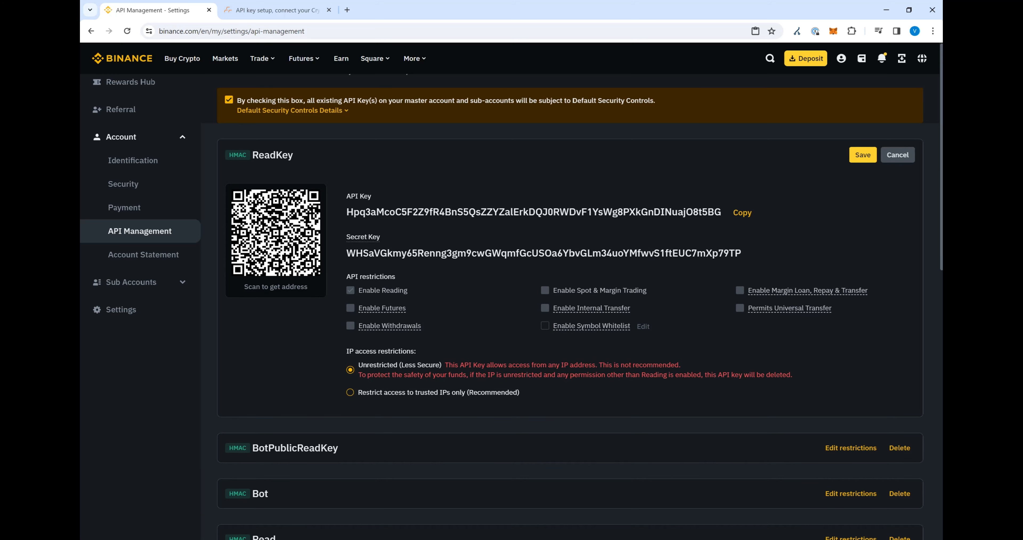
click(350, 393)
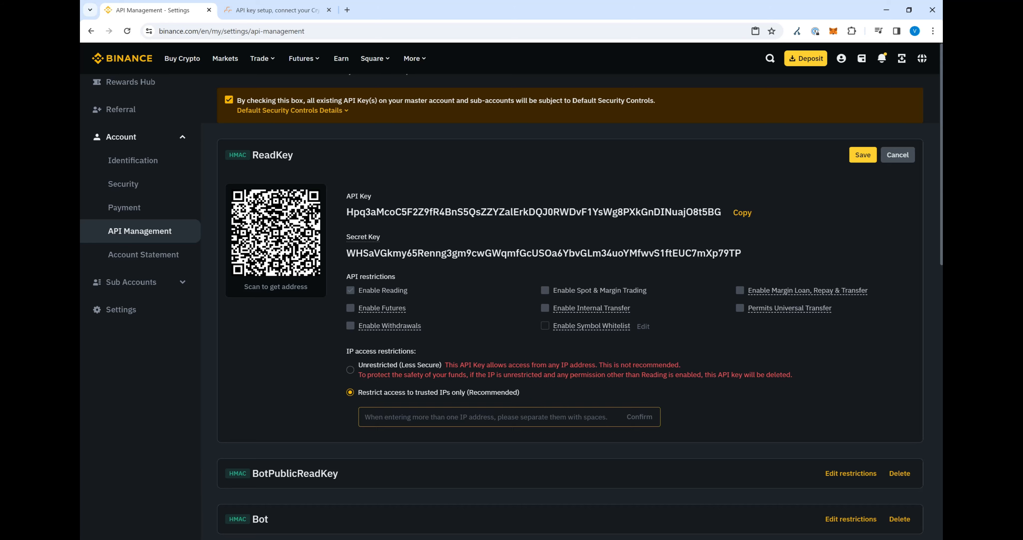
click(277, 10)
scroll(585, 293, down, 2)
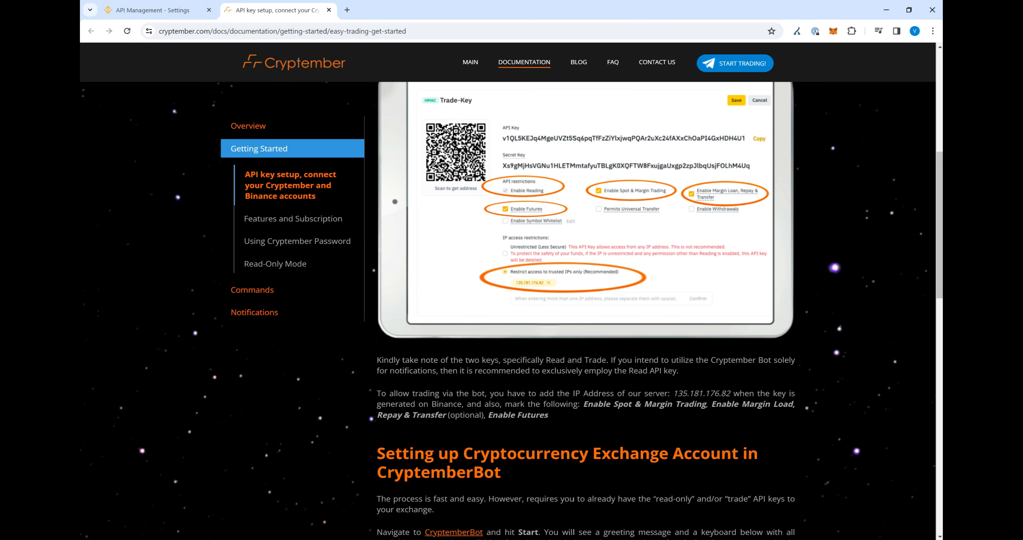
drag(674, 393, 729, 393)
key(ctrl+c)
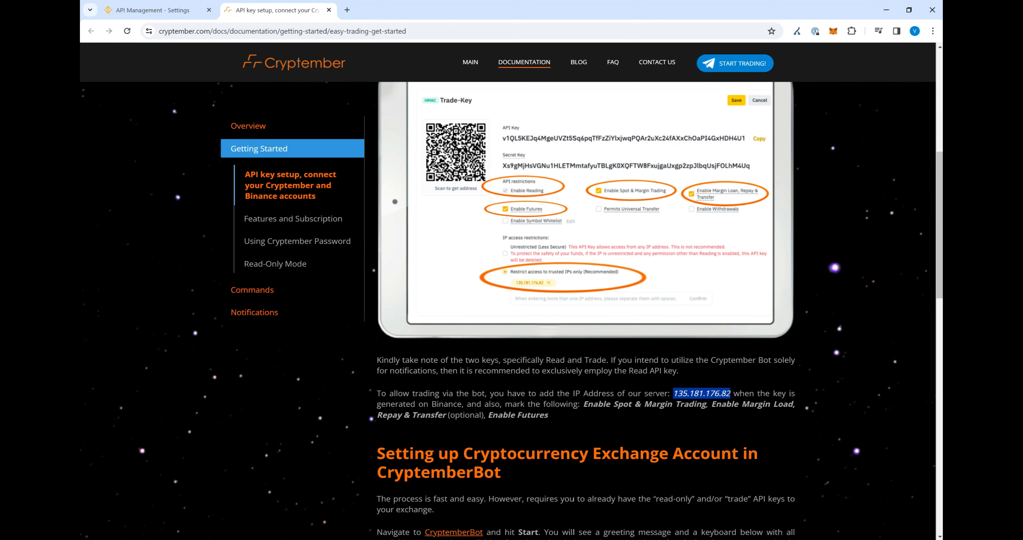
click(153, 10)
key(ctrl+v)
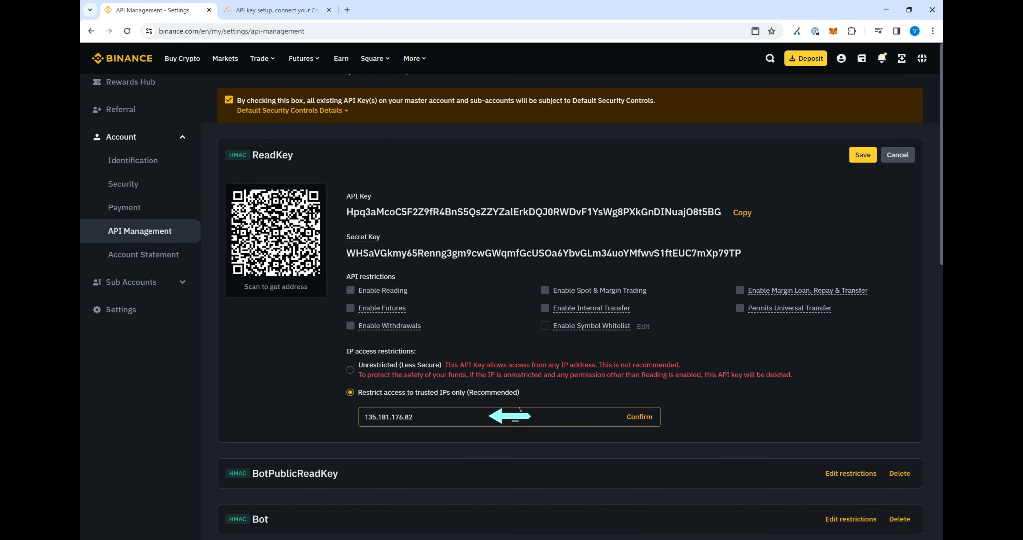
key(Return)
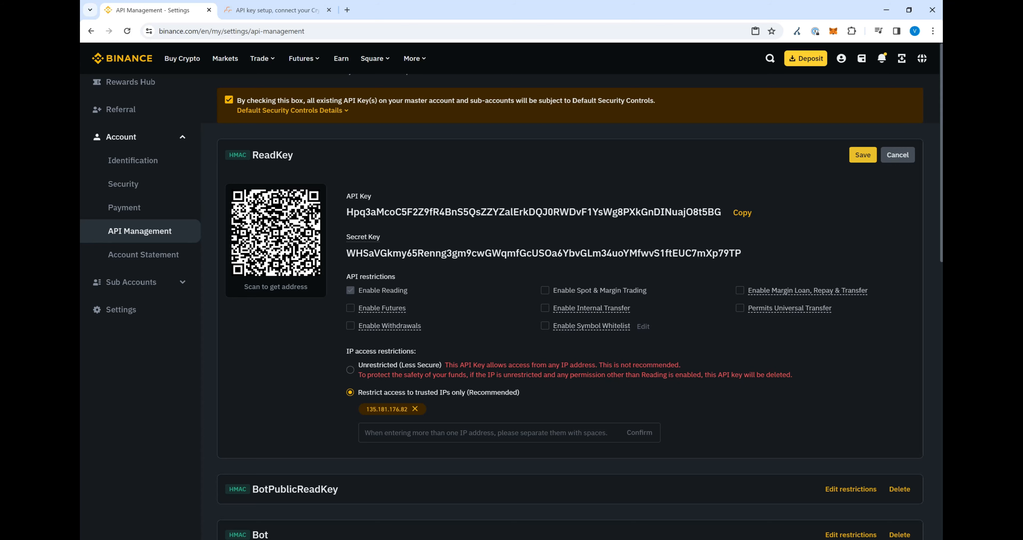
click(862, 155)
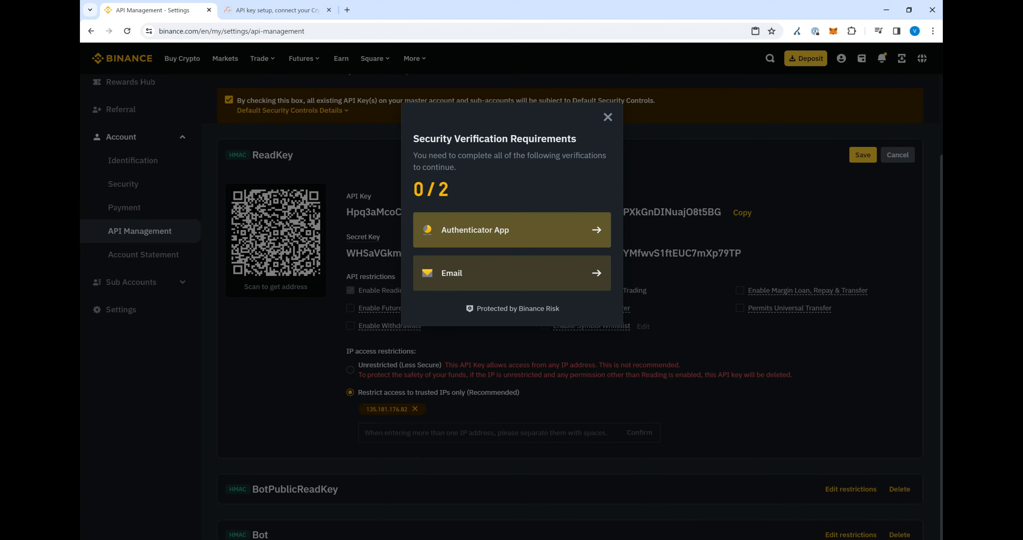
Step: Confirm the ReadKey save with authenticator and e-mail codes, then return to Telegram
click(511, 230)
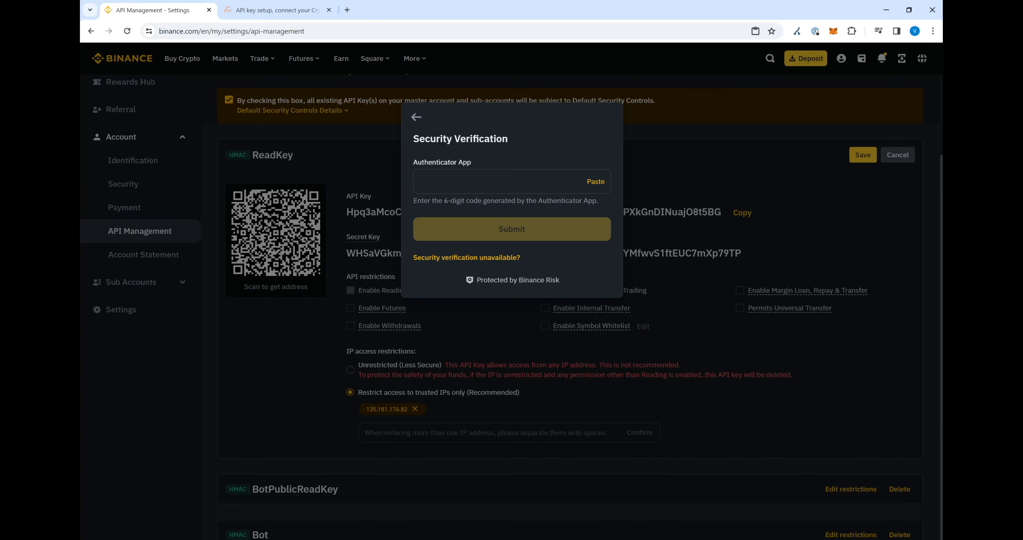
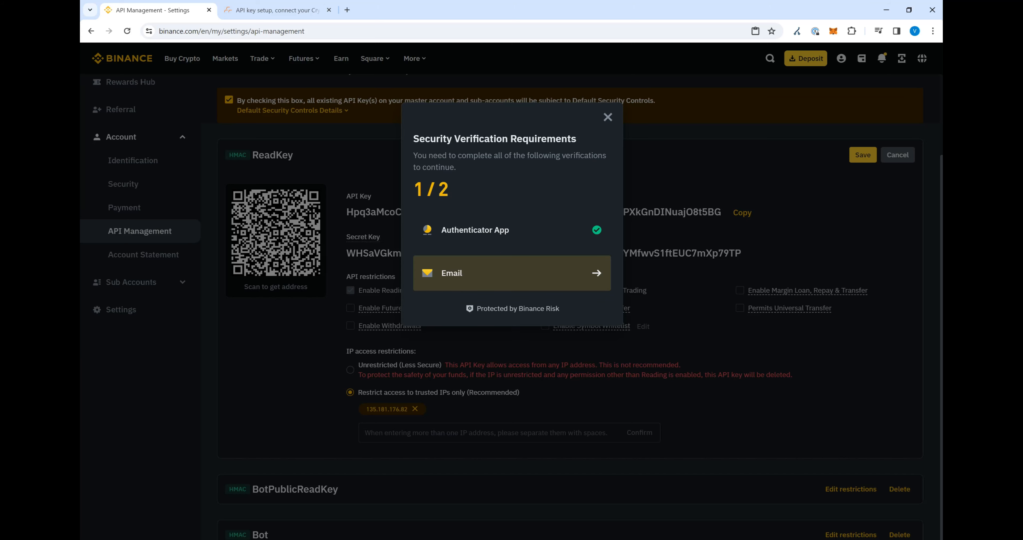
click(511, 273)
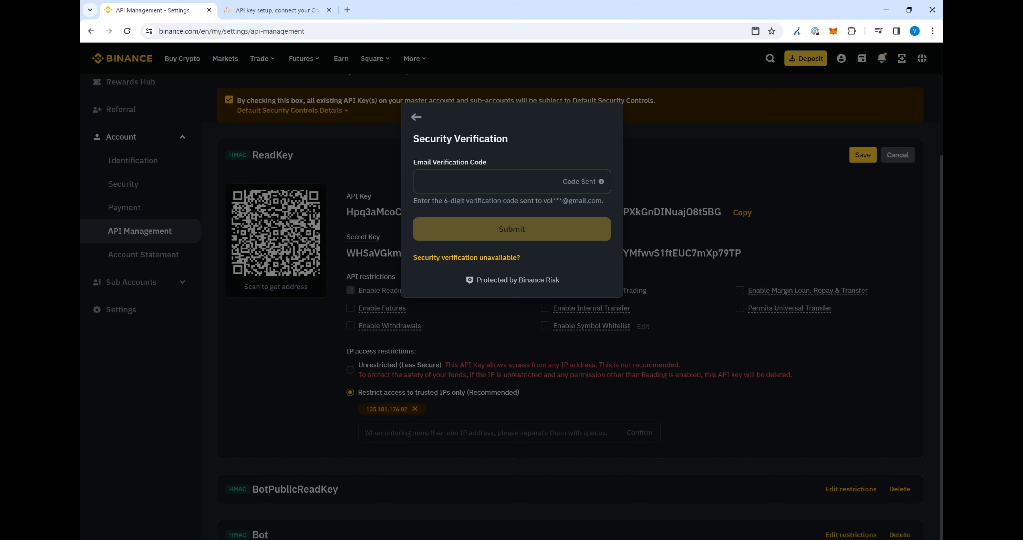
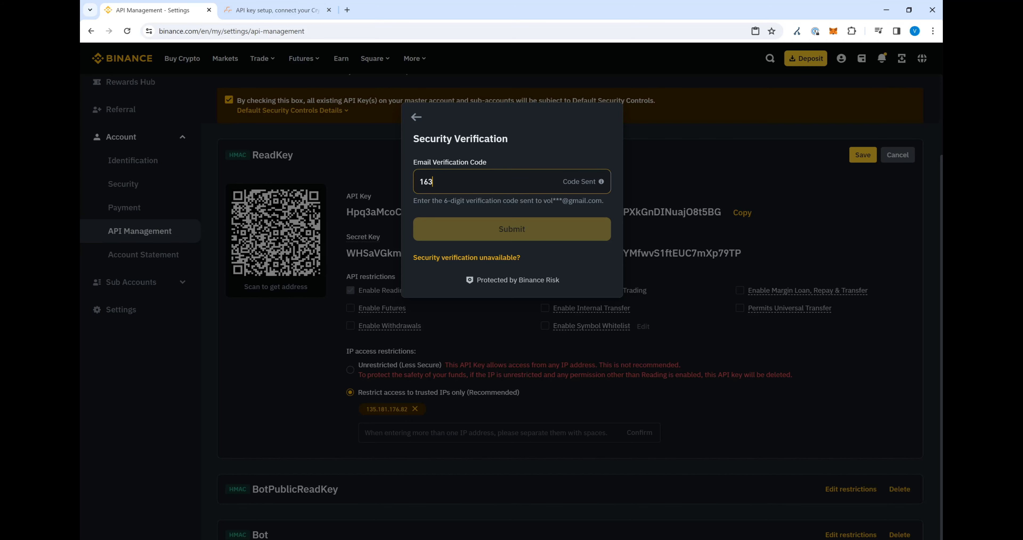
key(alt+Tab)
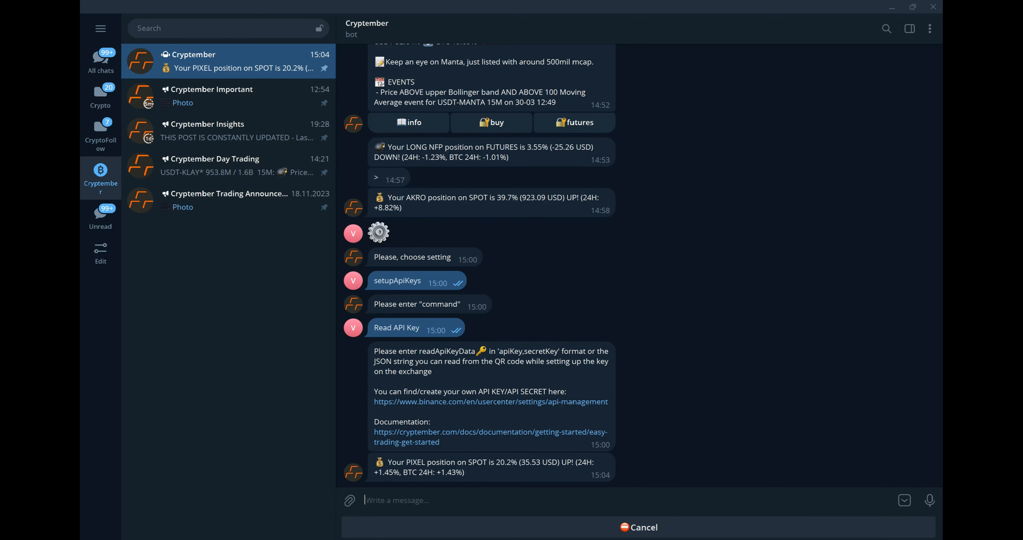
Step: Paste the read API key and secret pair into the Cryptember chat
key(ctrl+v)
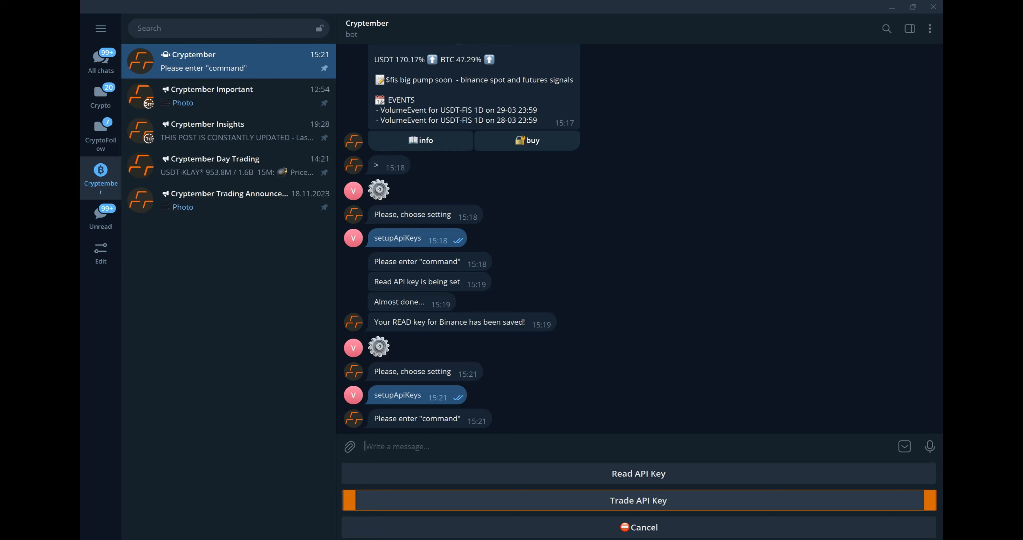
Step: Choose Trade API Key and send a new Cryptember password to the bot
click(639, 499)
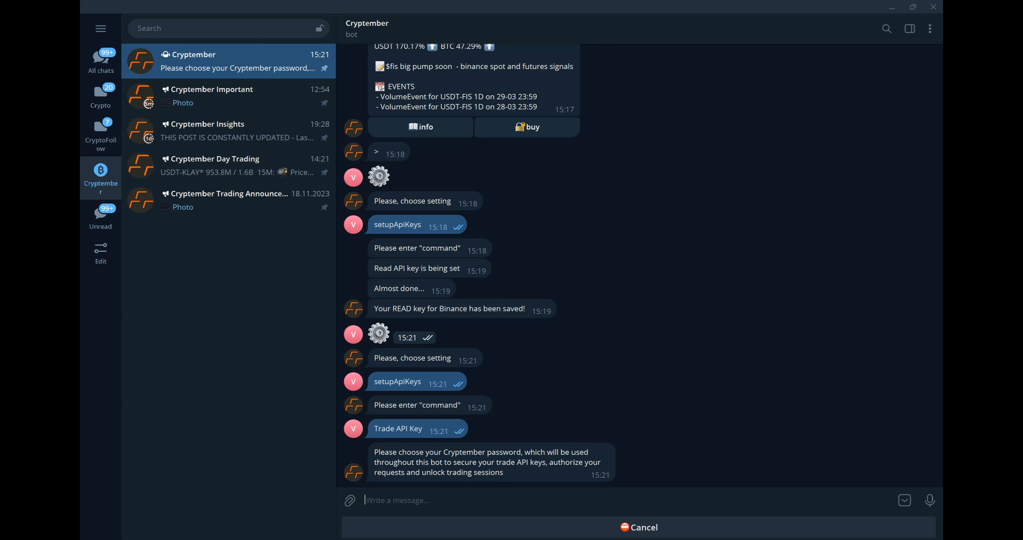
text(••••••••••)
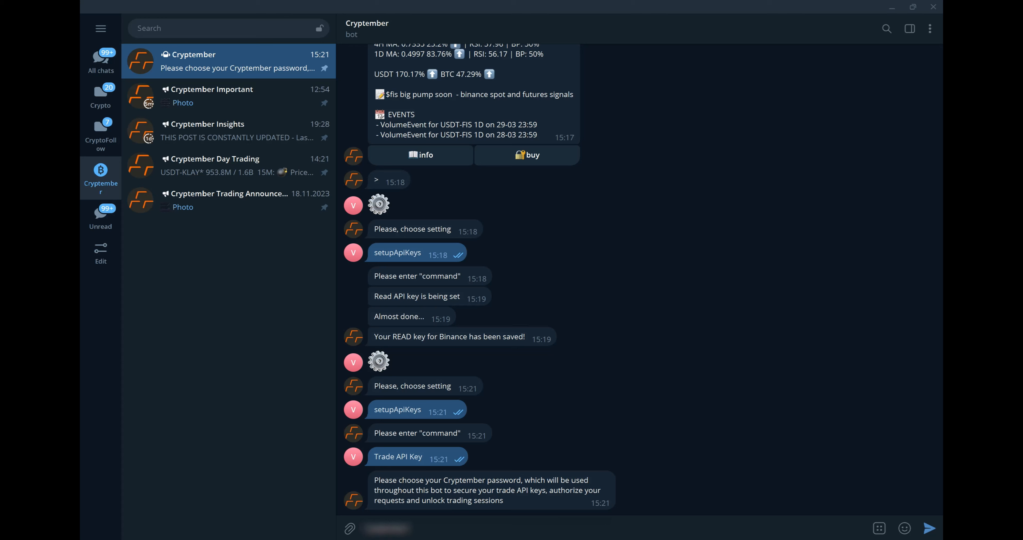
text(••••••••••••••)
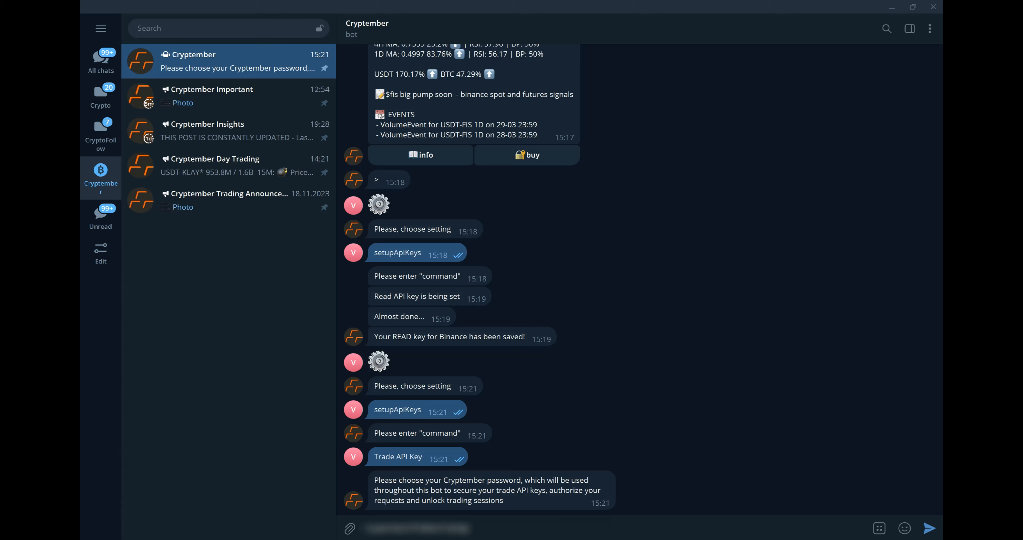
text(•••••)
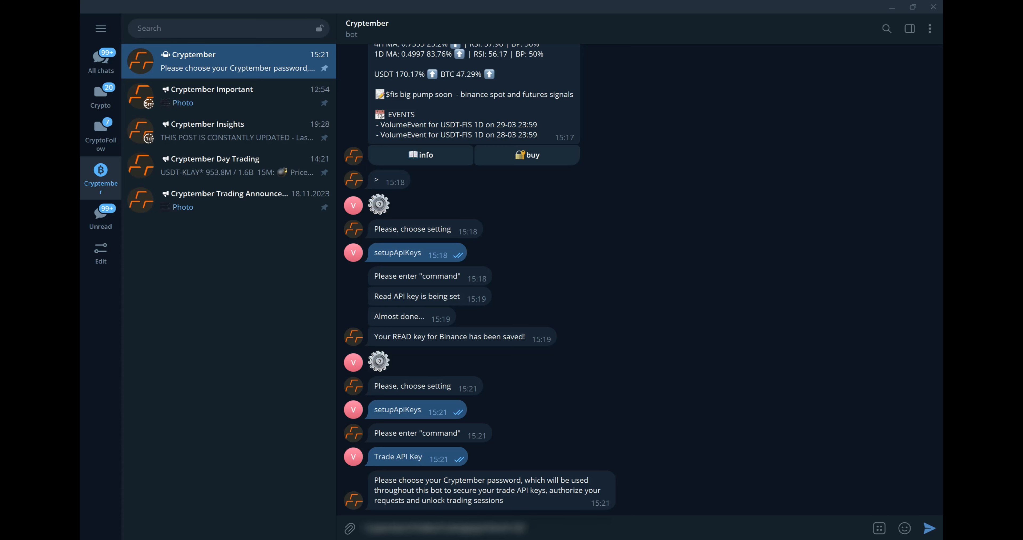
key(Return)
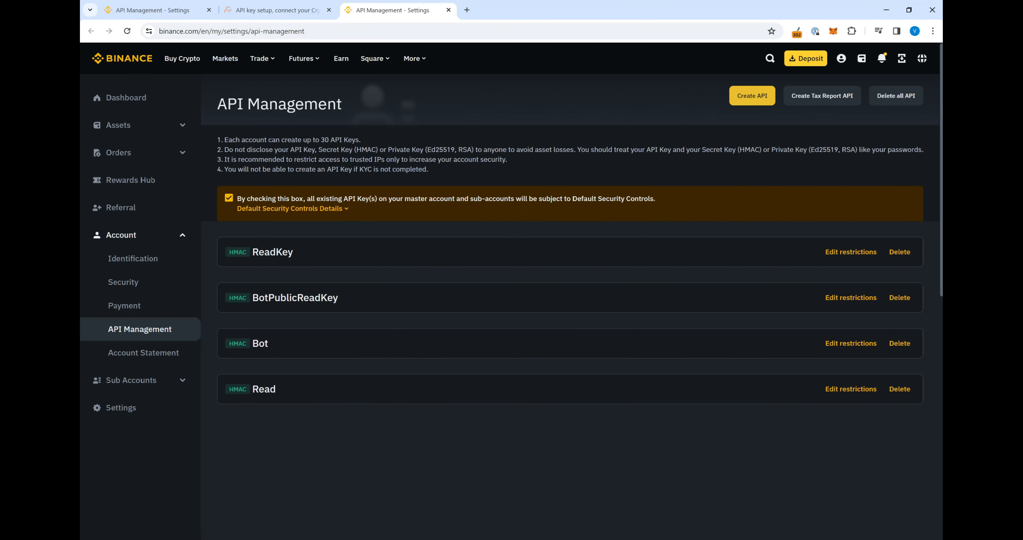
Step: Create a system-generated API key labelled TradeKey, passing authenticator and e-mail verification
click(752, 96)
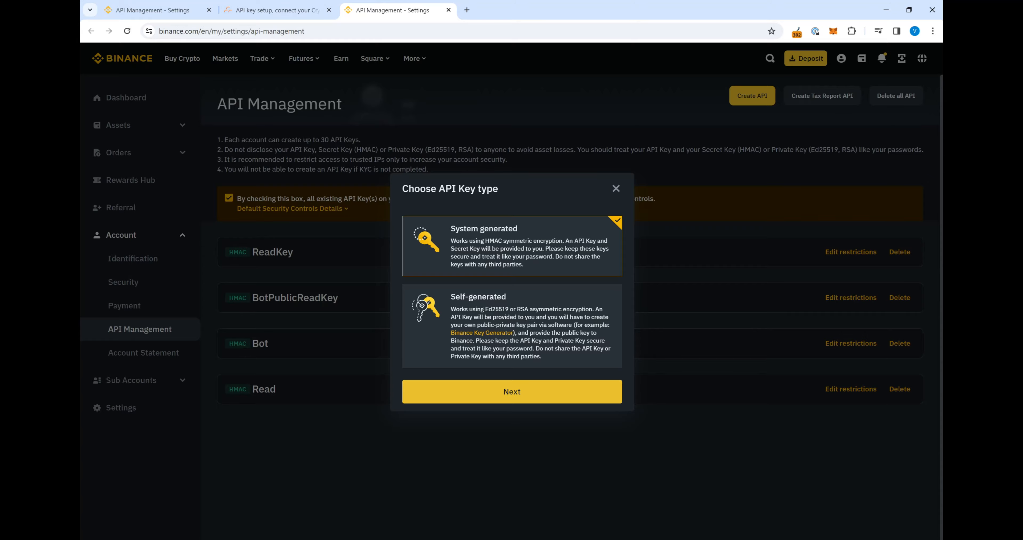
click(512, 391)
text(T)
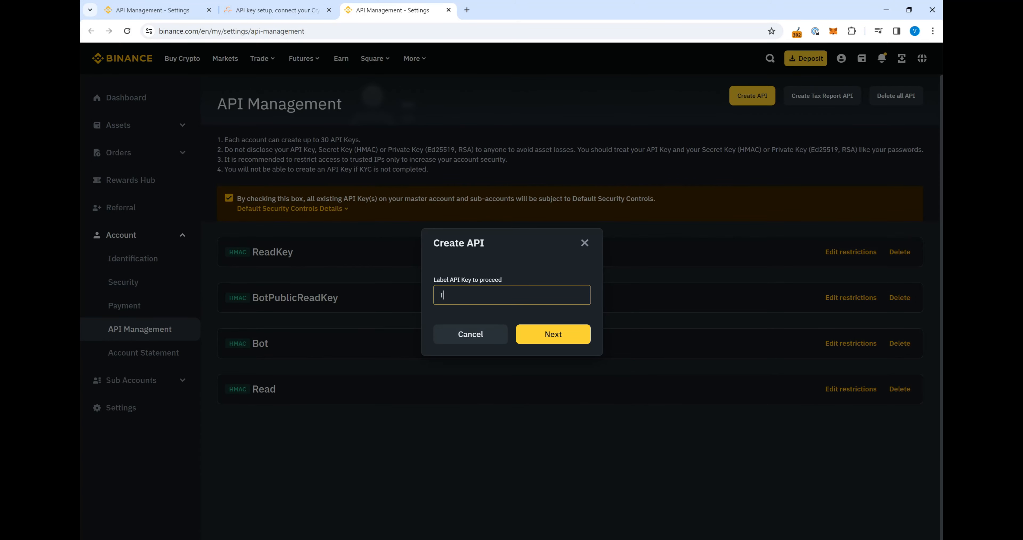
text(radeKey)
click(553, 334)
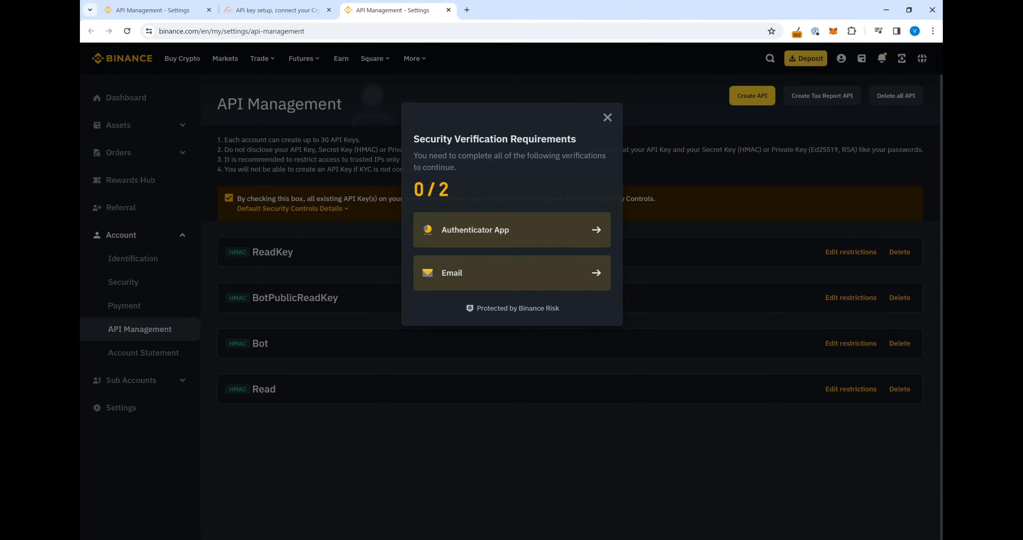
click(512, 230)
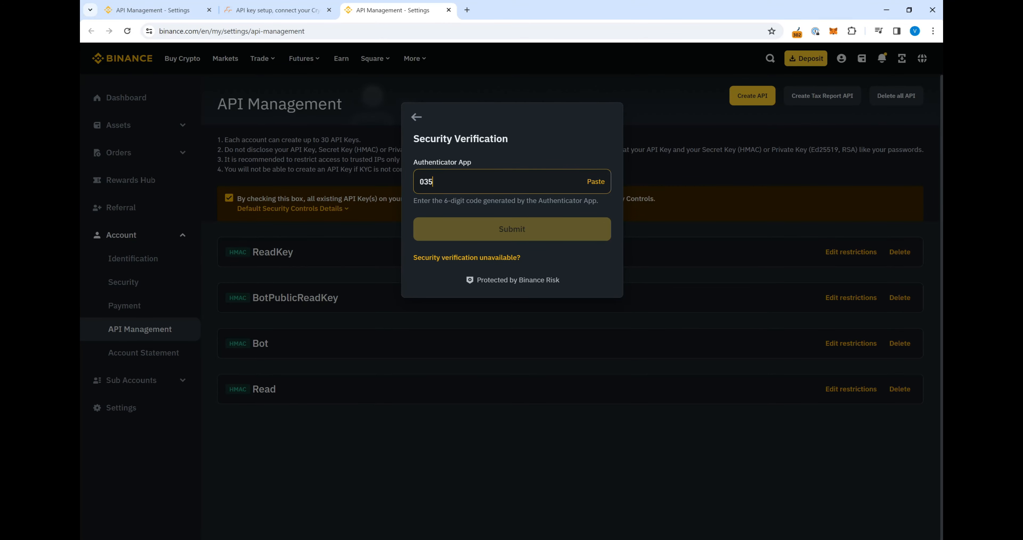
click(512, 270)
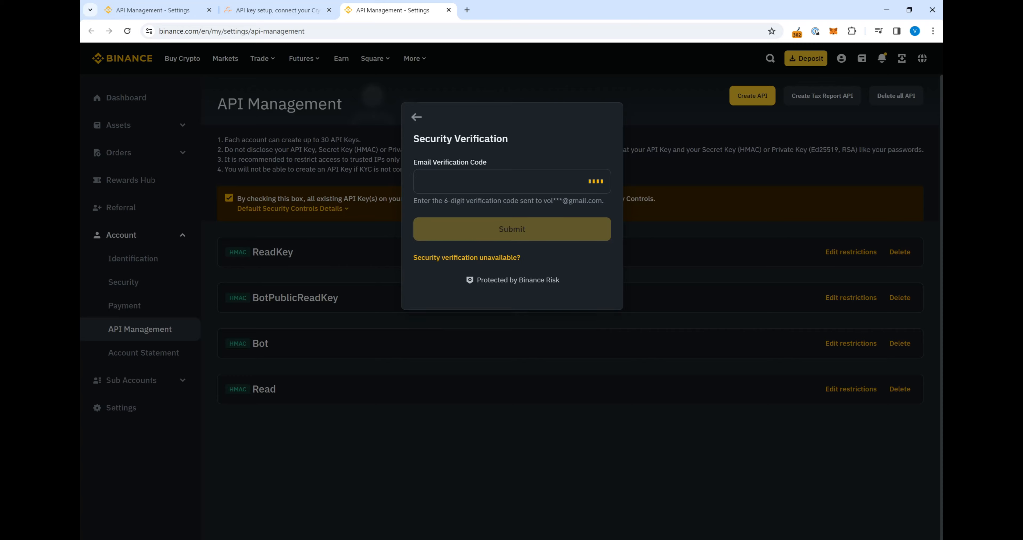
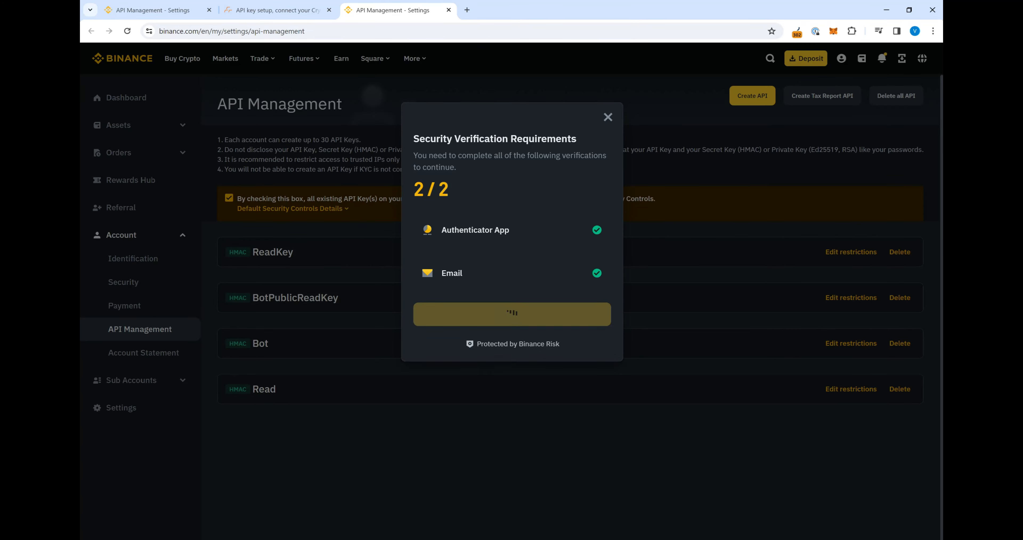
scroll(570, 278, down, 2)
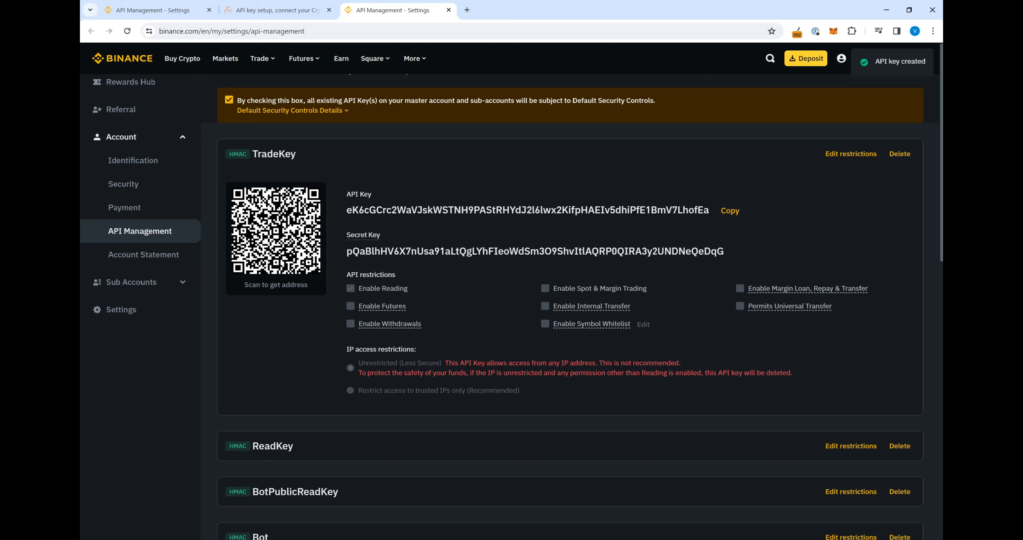
Step: Restrict TradeKey to the trusted IP 135.181.176.82
click(850, 154)
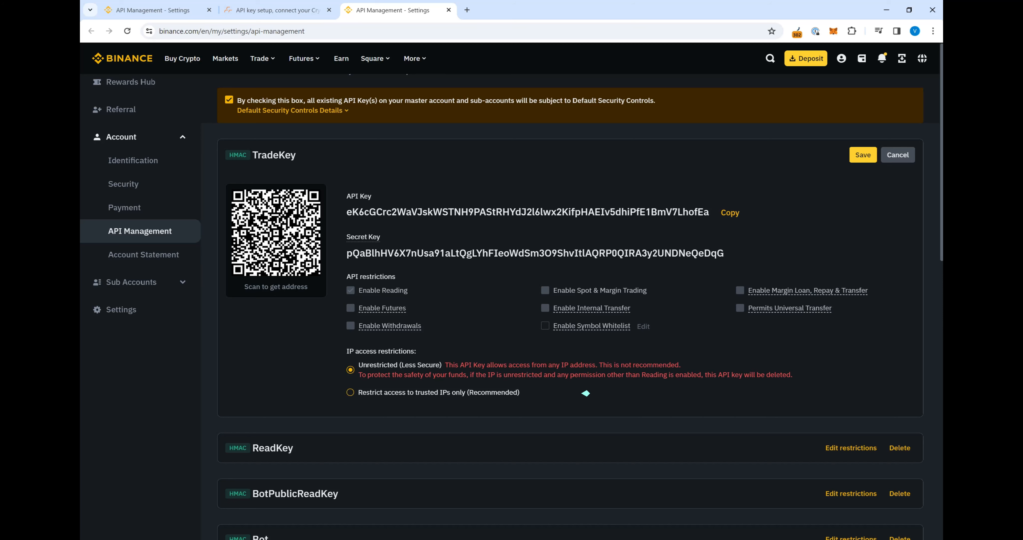
click(350, 392)
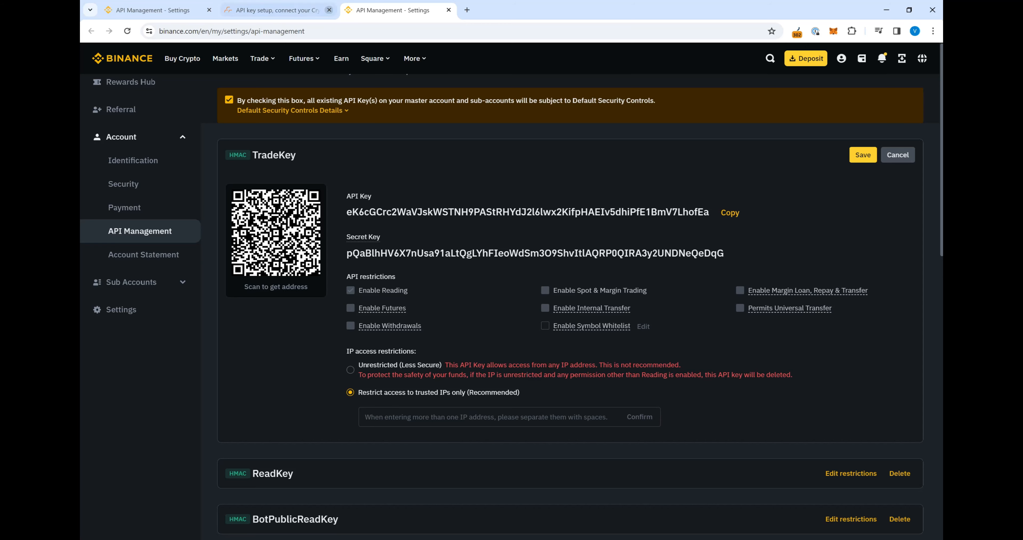
click(277, 10)
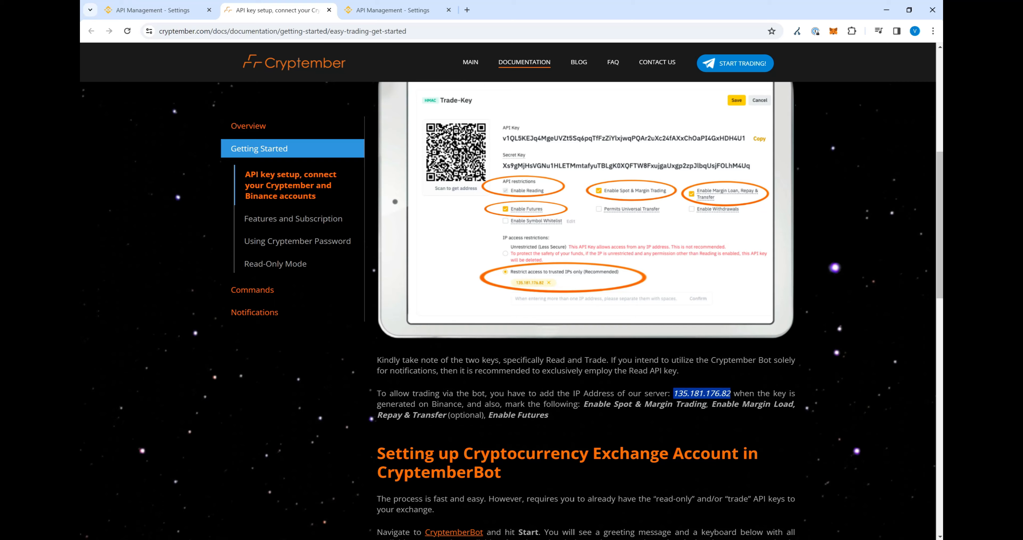
click(392, 9)
text(135.181.176.82)
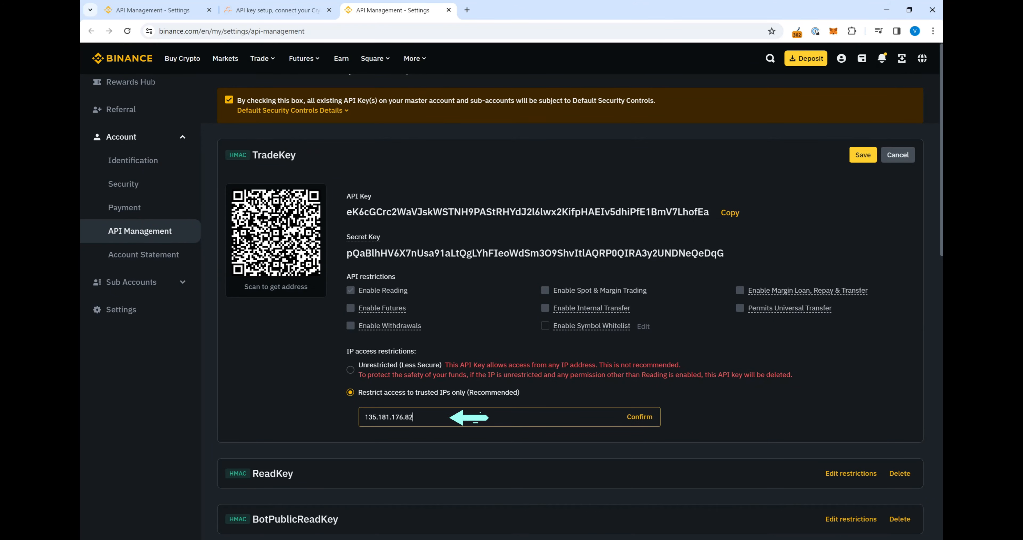
key(Return)
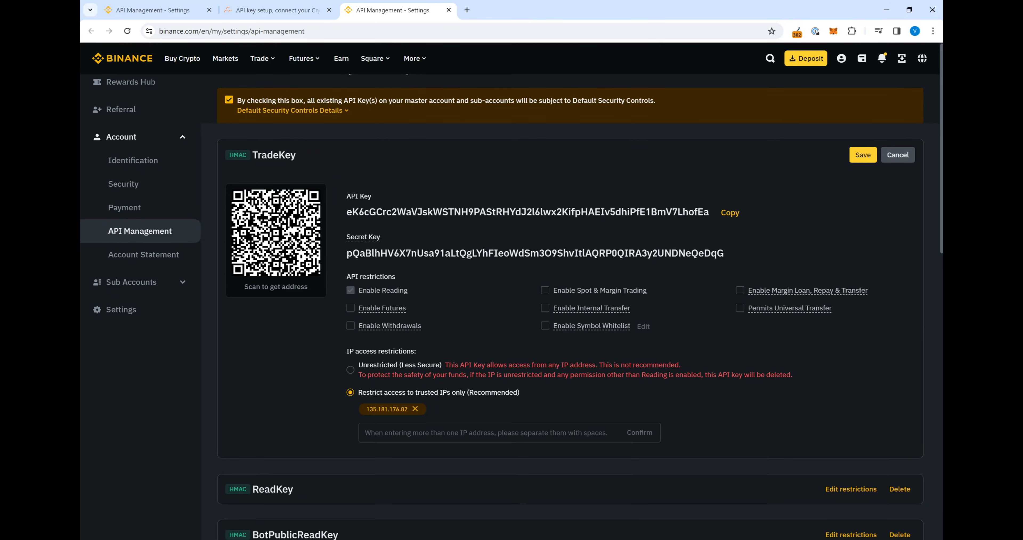
Step: Enable Spot & Margin Trading and Futures permissions for TradeKey
click(545, 290)
mouse_move(382, 308)
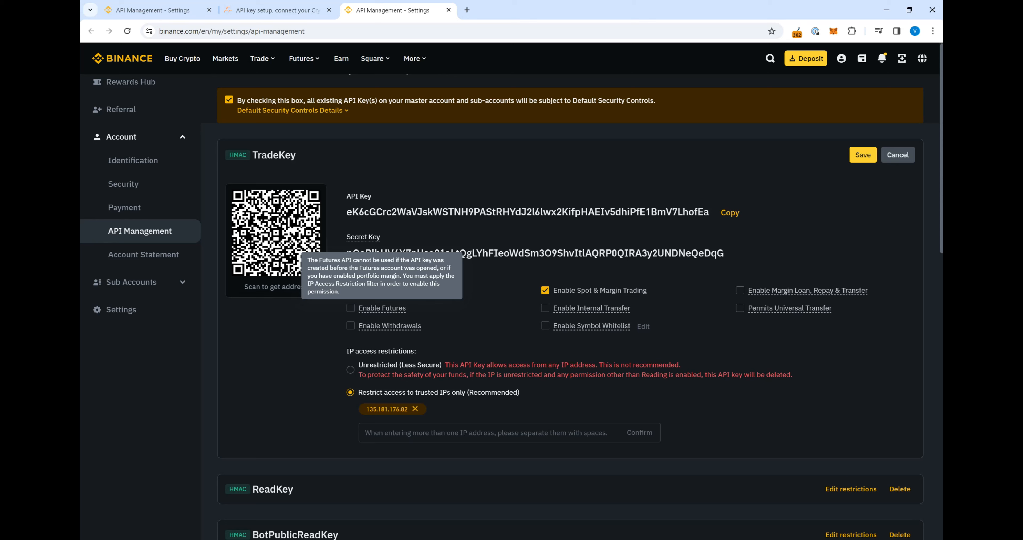
click(382, 308)
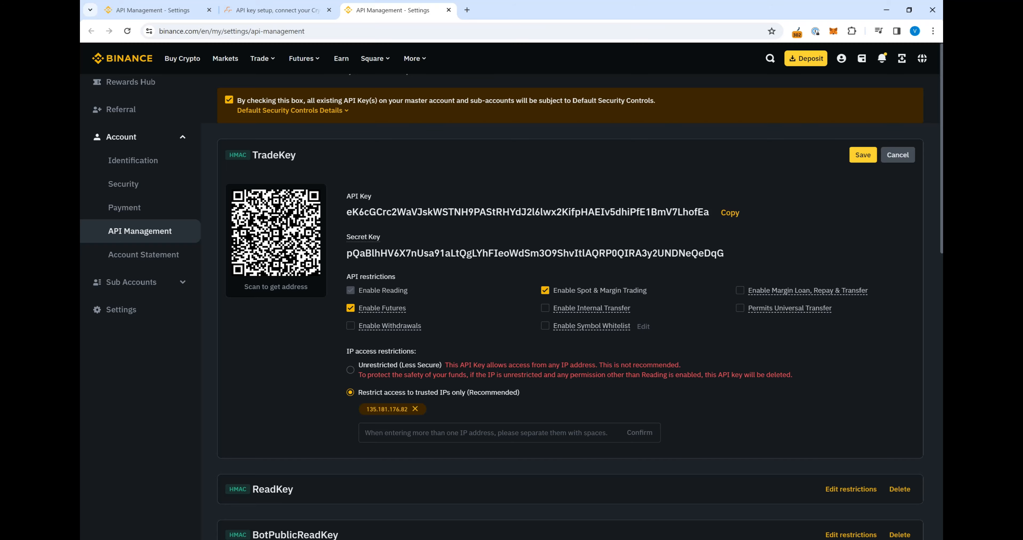
Step: Save TradeKey's restrictions, confirming with the authenticator and e-mail verification codes
click(863, 154)
click(512, 230)
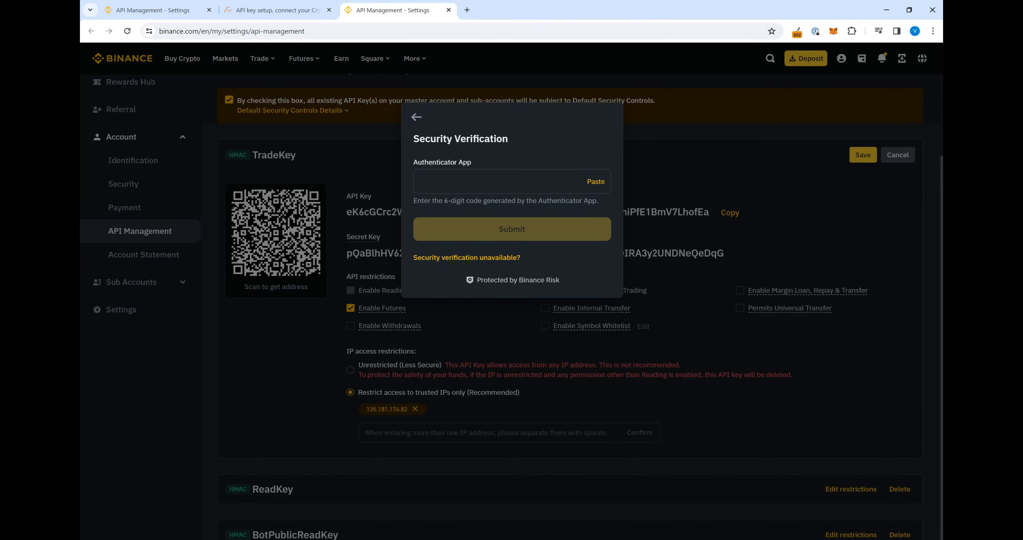
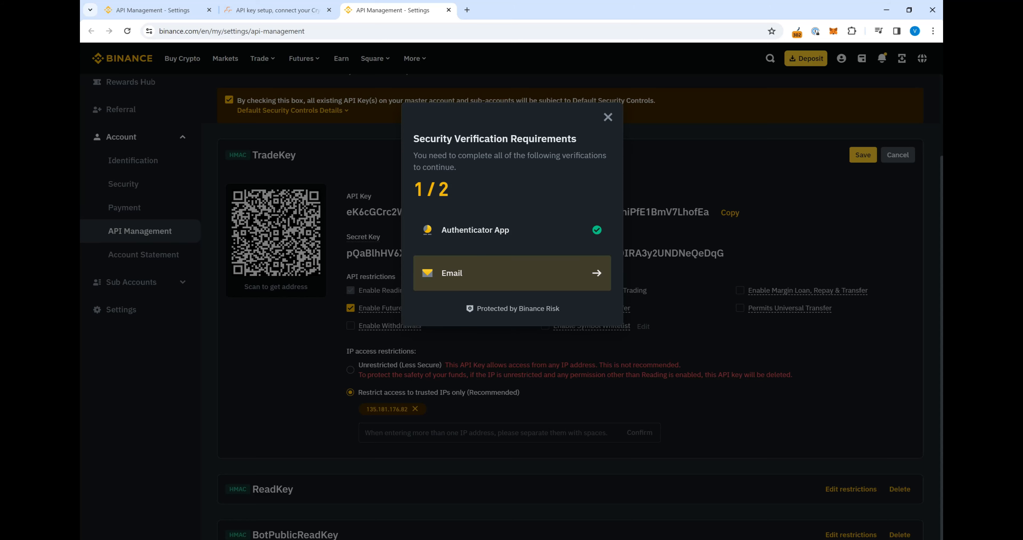
click(512, 273)
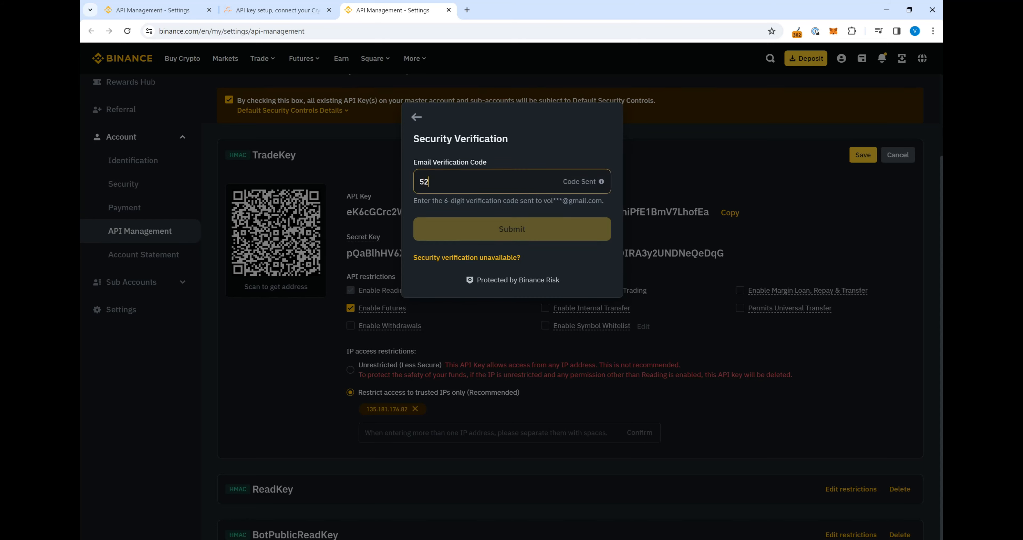
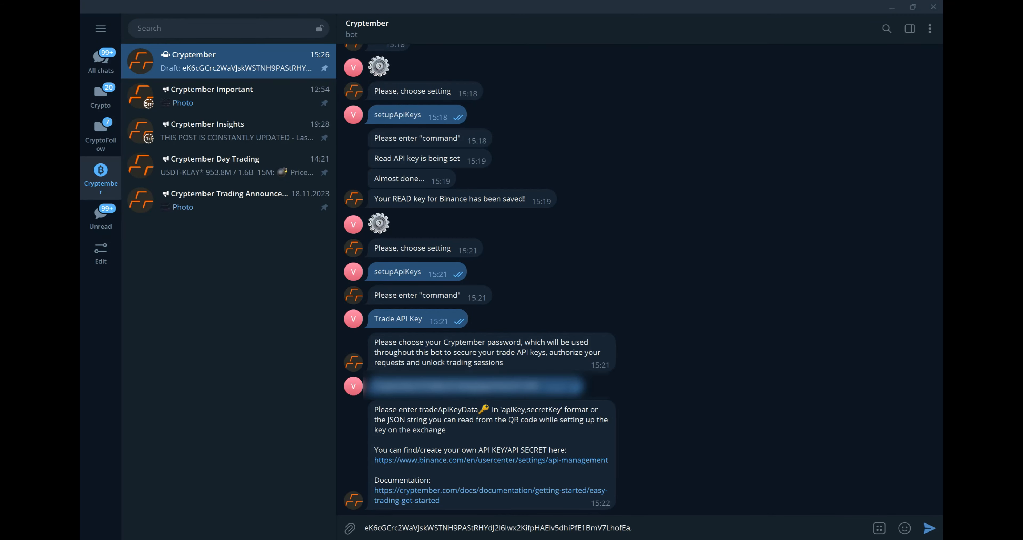
Step: Copy TradeKey's secret key from Binance and send it after the API key to Cryptember
double_click(535, 251)
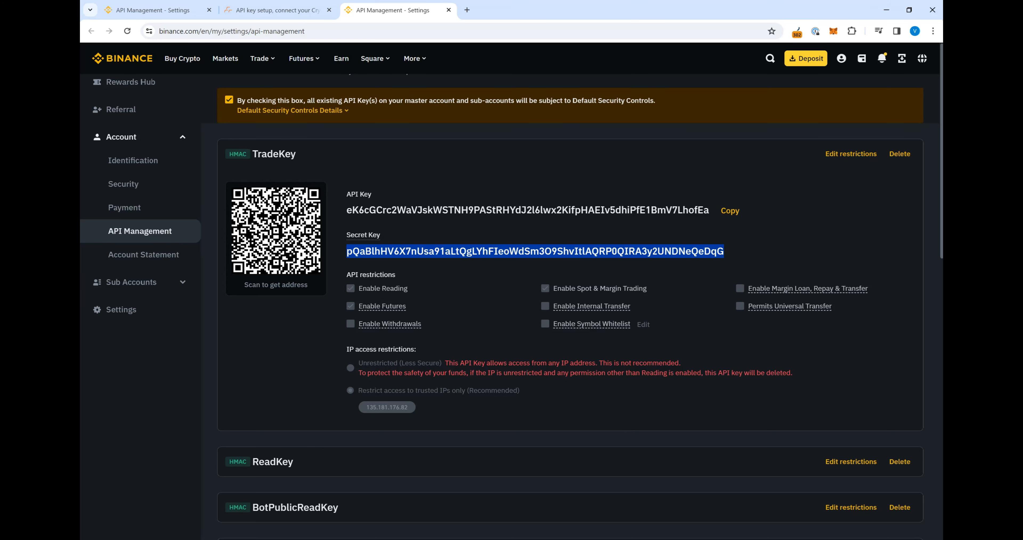
key(ctrl+c)
key(alt+Tab)
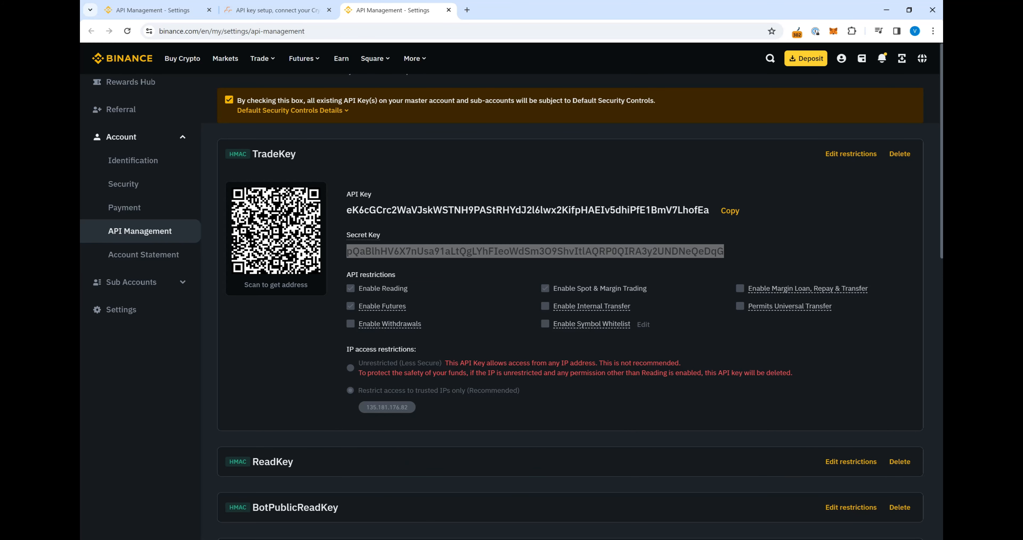
key(ctrl+v)
key(Return)
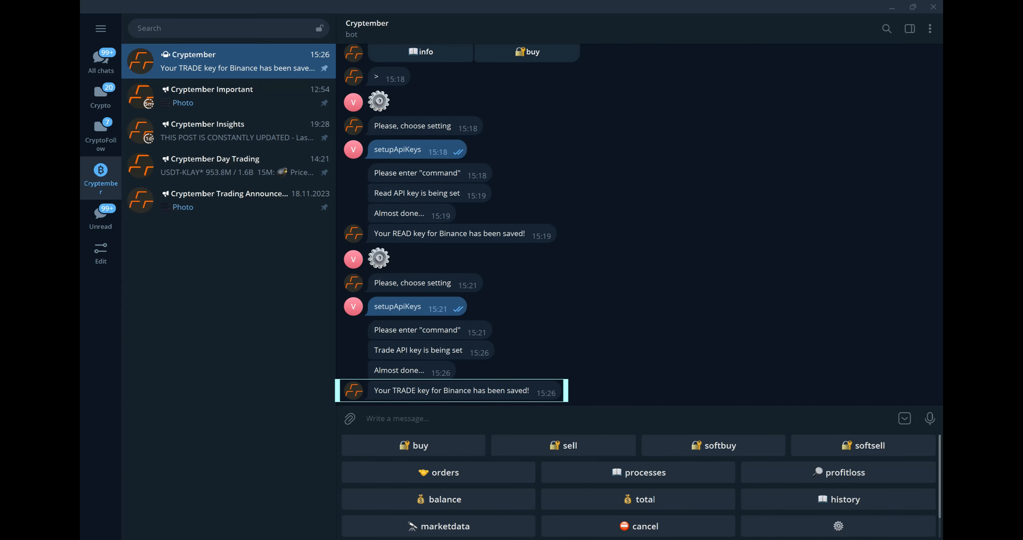
Step: Choose buy, then spotbuy, in the Cryptember bot and reply with the account password
click(414, 445)
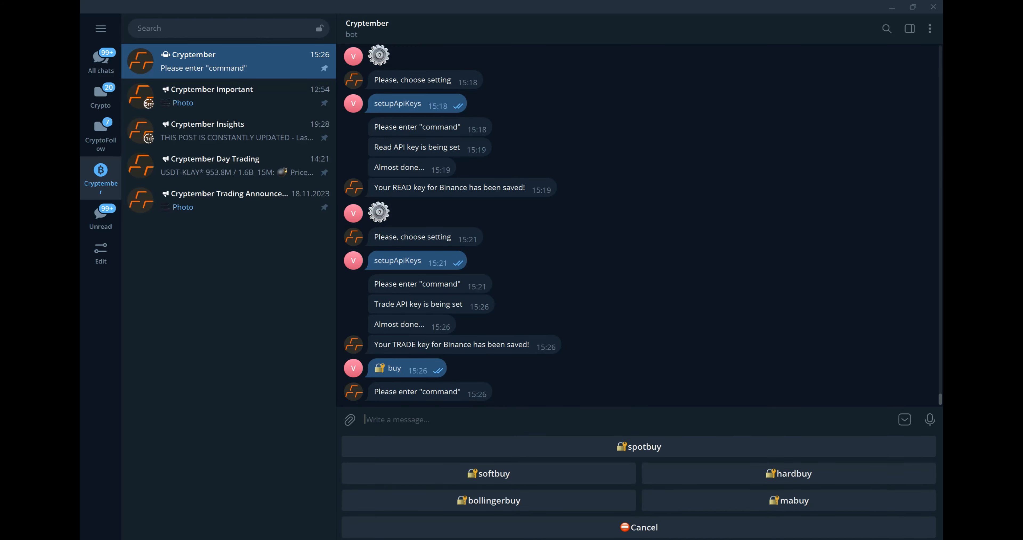
click(638, 447)
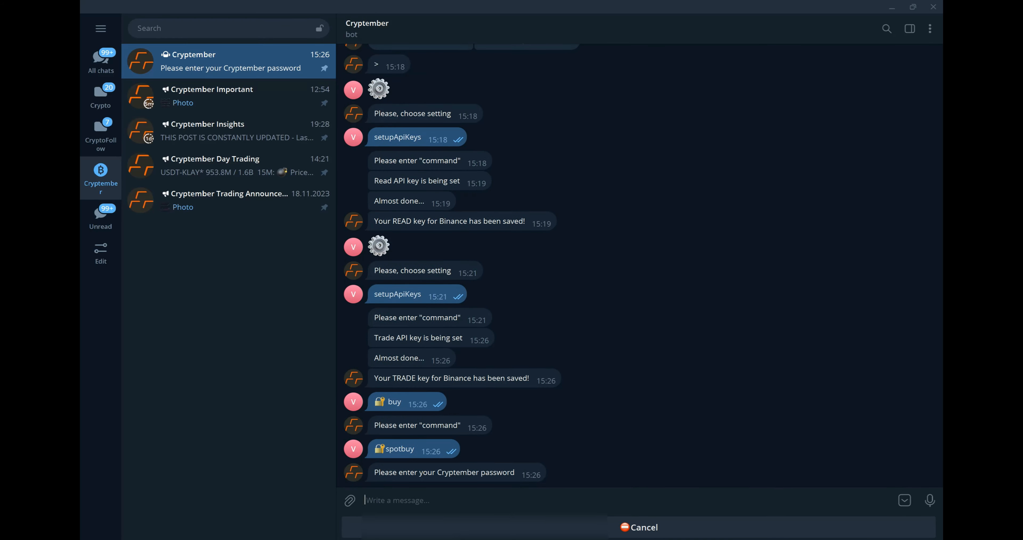
text(************)
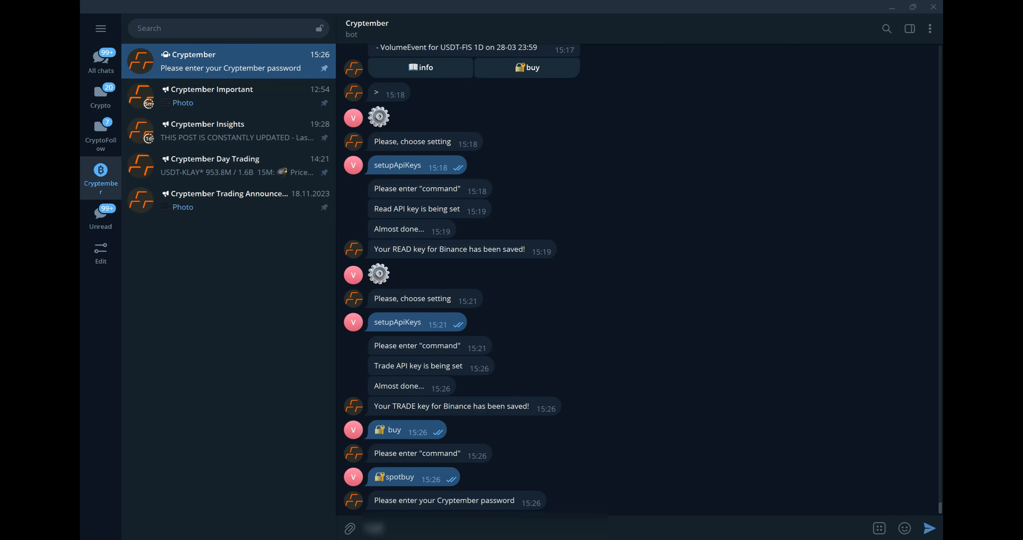
text(***********)
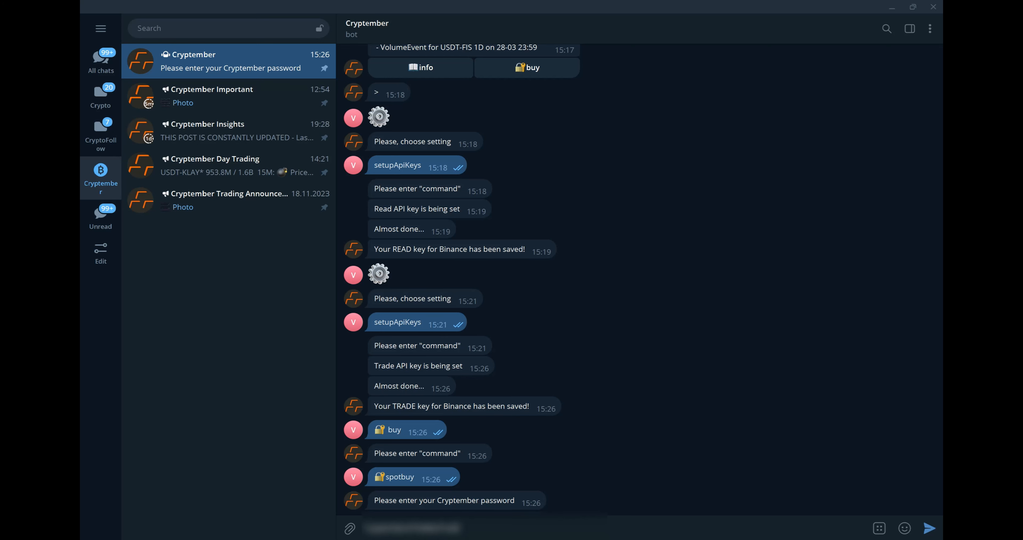
text(************)
key(Return)
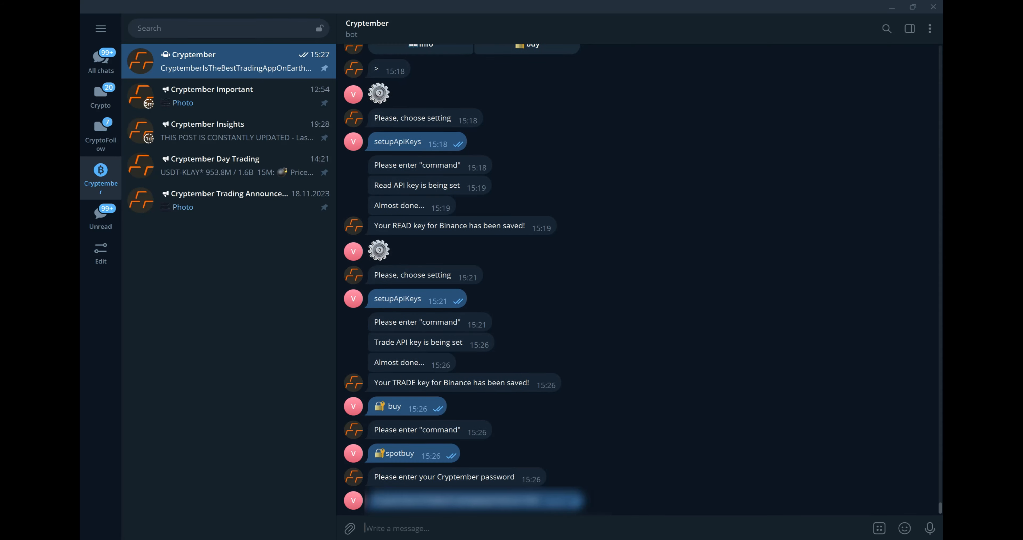